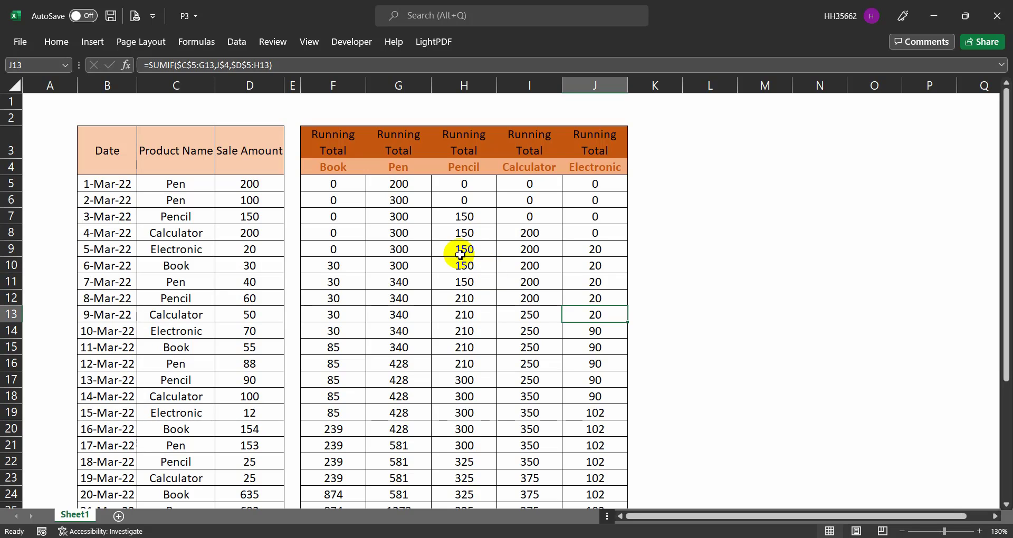
Examine the date and product entries and the running total formulas in the Book and Pen columns.
click(165, 185)
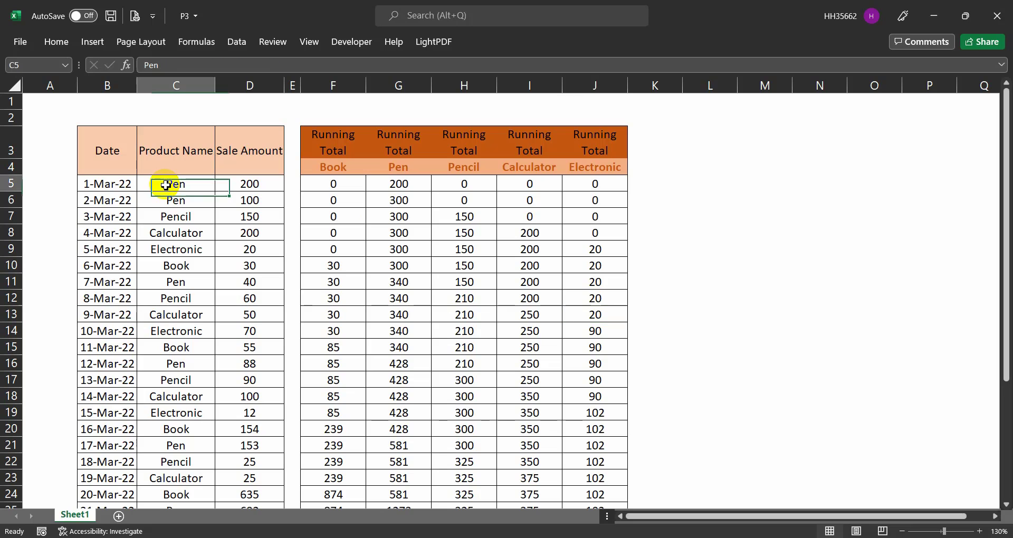
click(172, 214)
drag(170, 185, 176, 261)
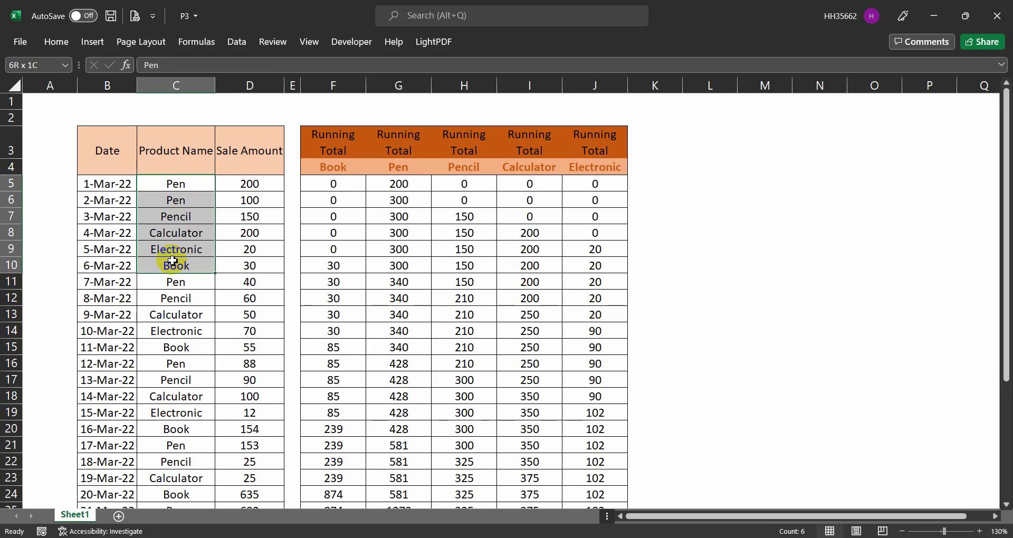
click(95, 184)
drag(95, 183, 204, 281)
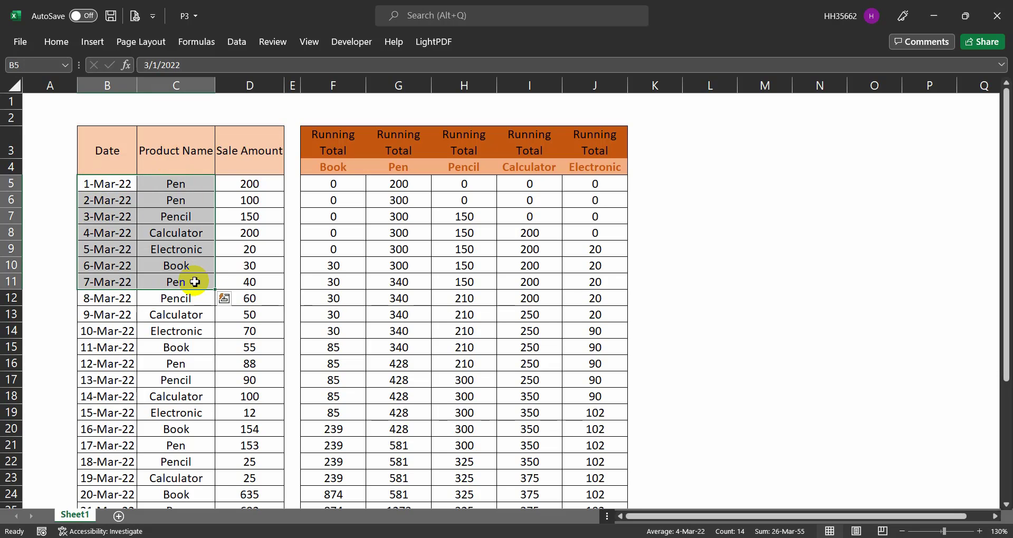
drag(195, 282, 310, 281)
click(350, 281)
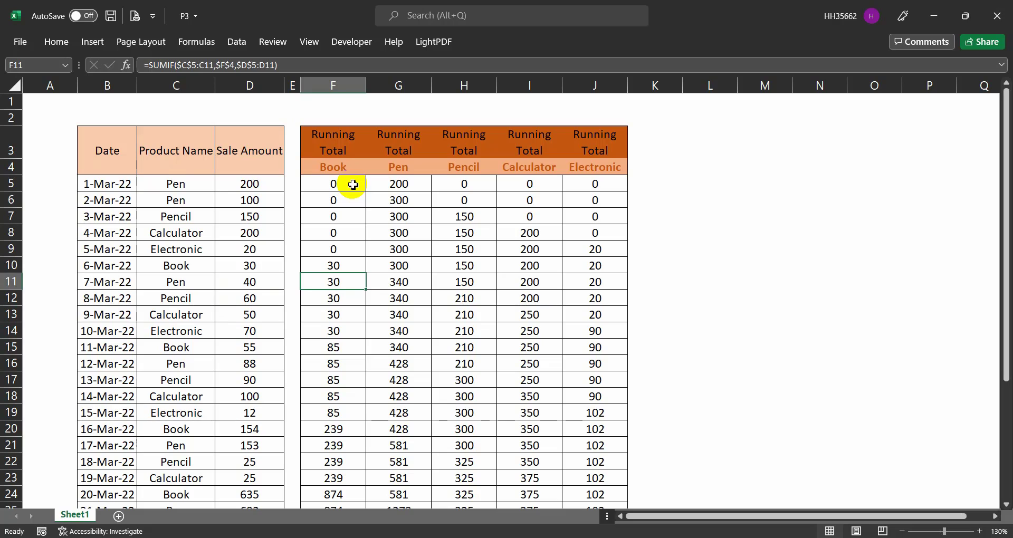
drag(353, 185, 338, 267)
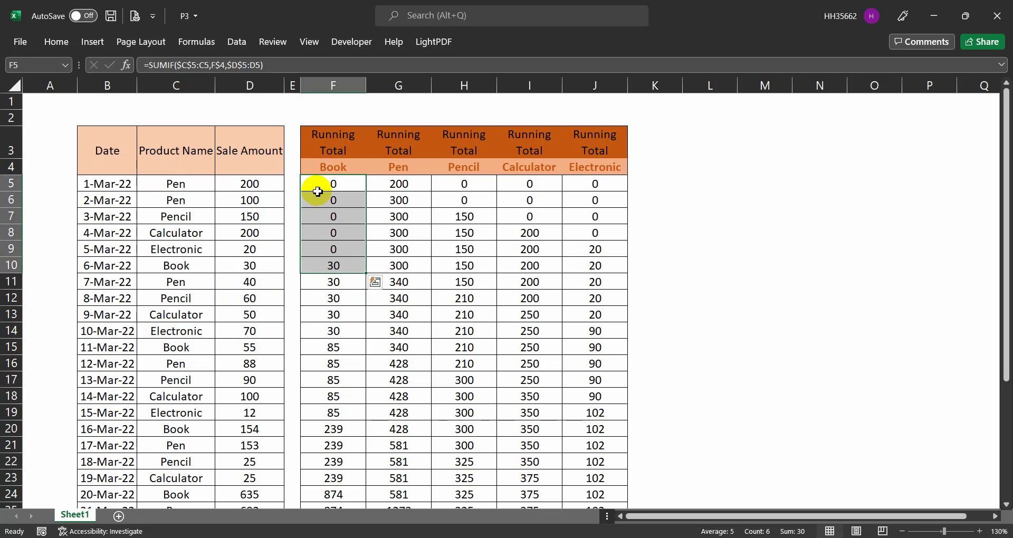
click(318, 193)
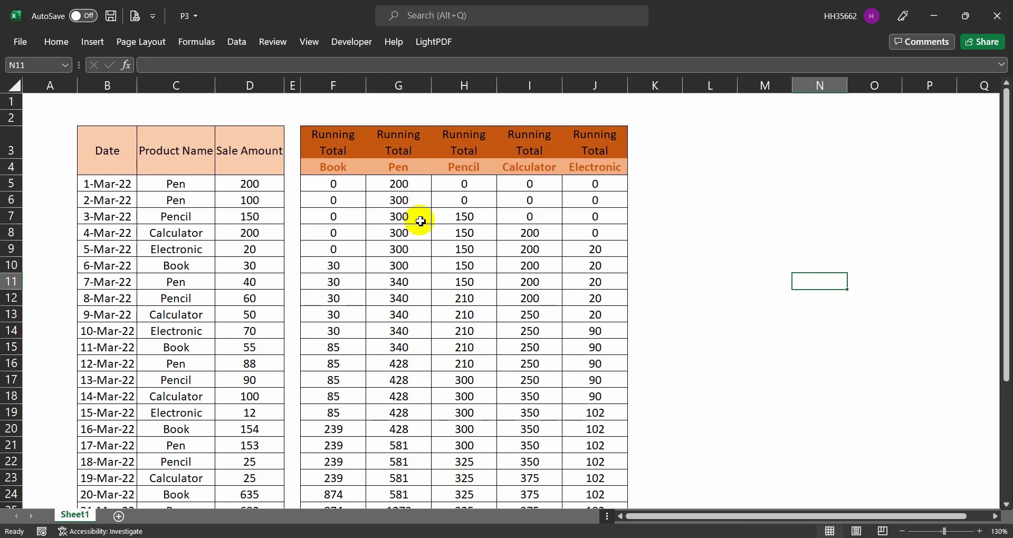
click(422, 220)
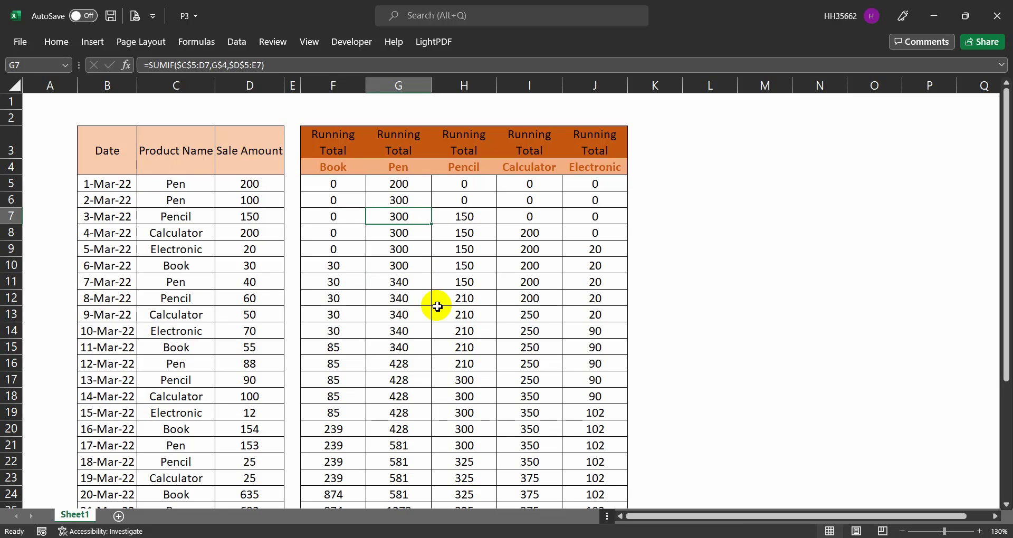
click(438, 308)
Clear the running total formulas from F5:J35 for all five products.
drag(337, 186, 593, 480)
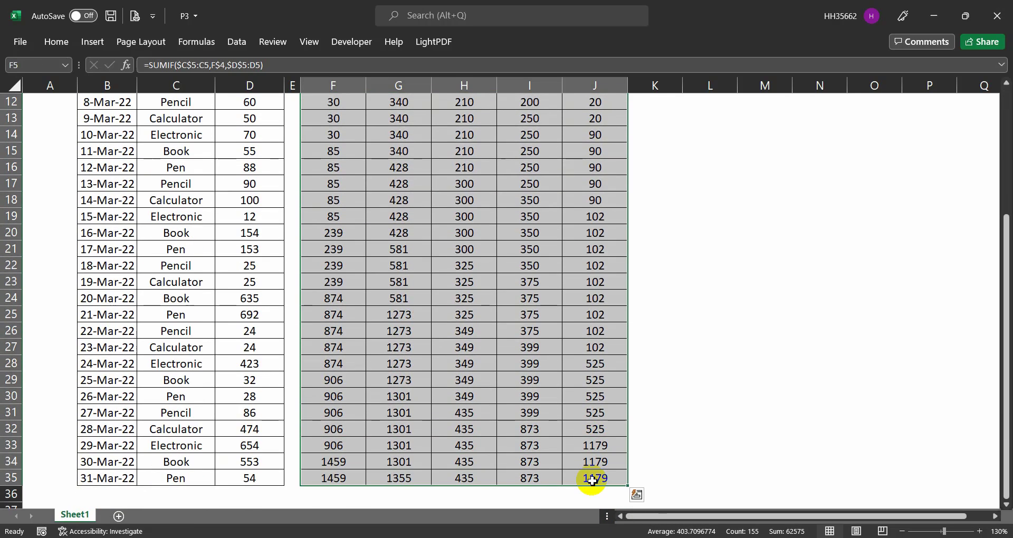
key(Delete)
scroll(586, 473, up, 4)
click(538, 312)
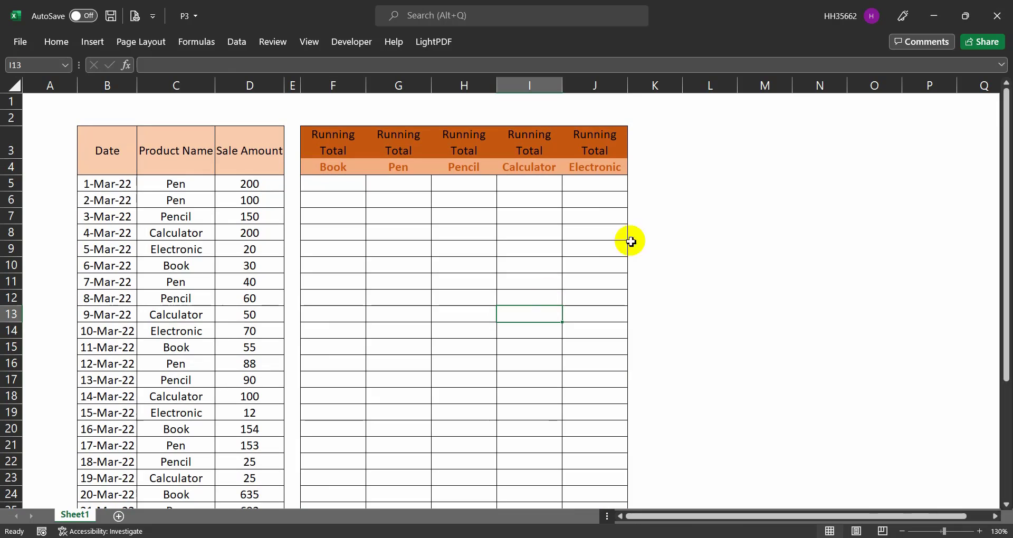
Widen the blank column E between the sales table and the running total table.
click(339, 185)
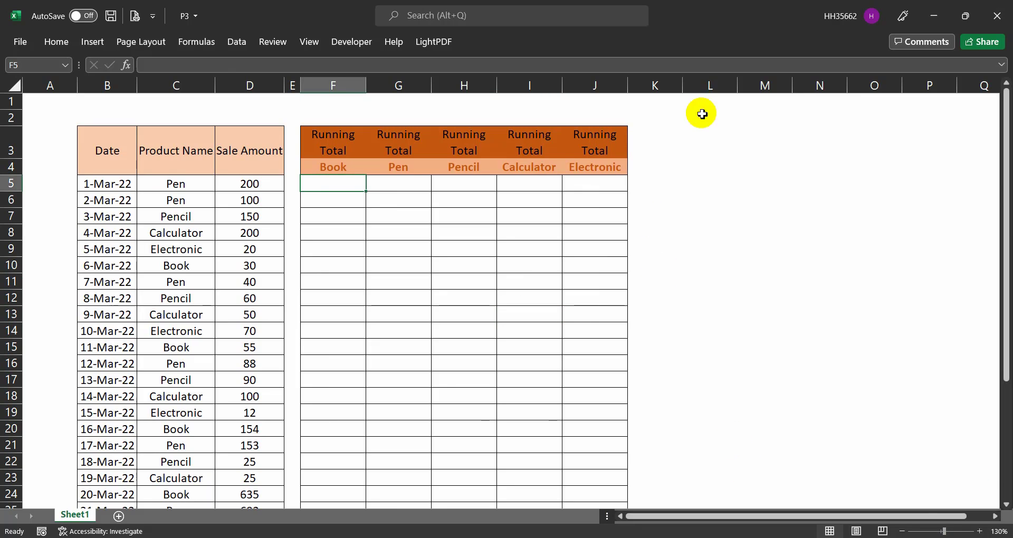
click(454, 233)
drag(300, 85, 414, 85)
Start a SUMIF formula in F5 and move its argument hint away from the cell.
click(464, 185)
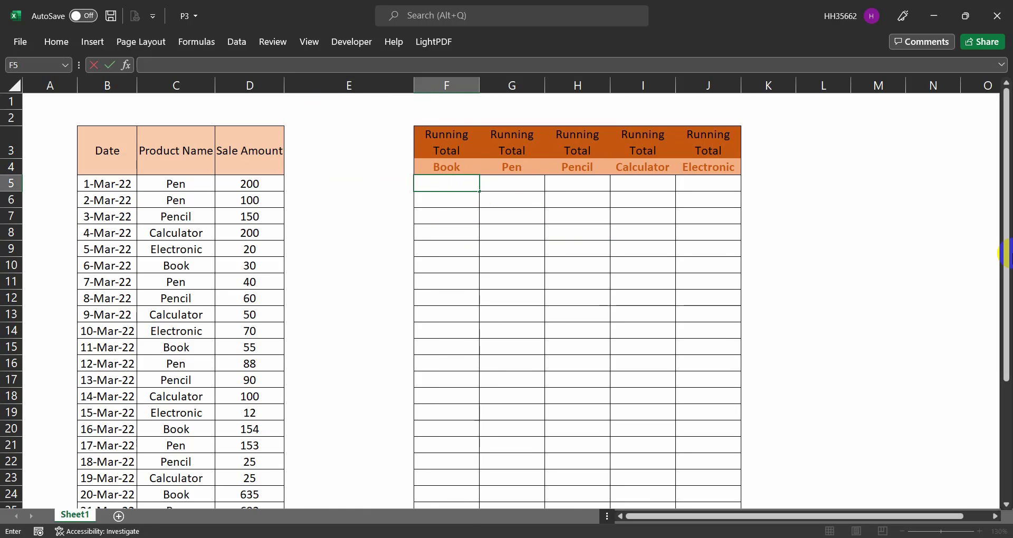
text(=)
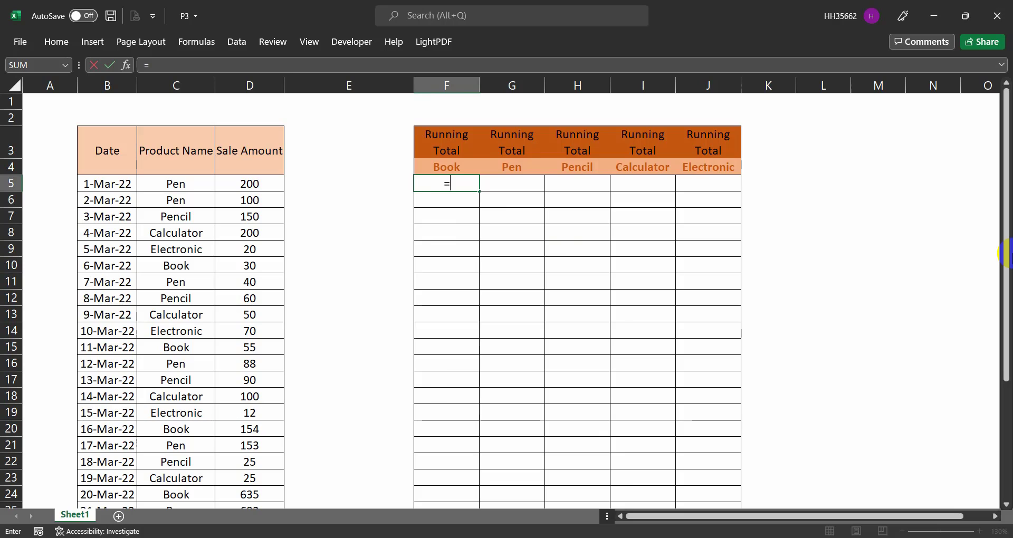
text(sum)
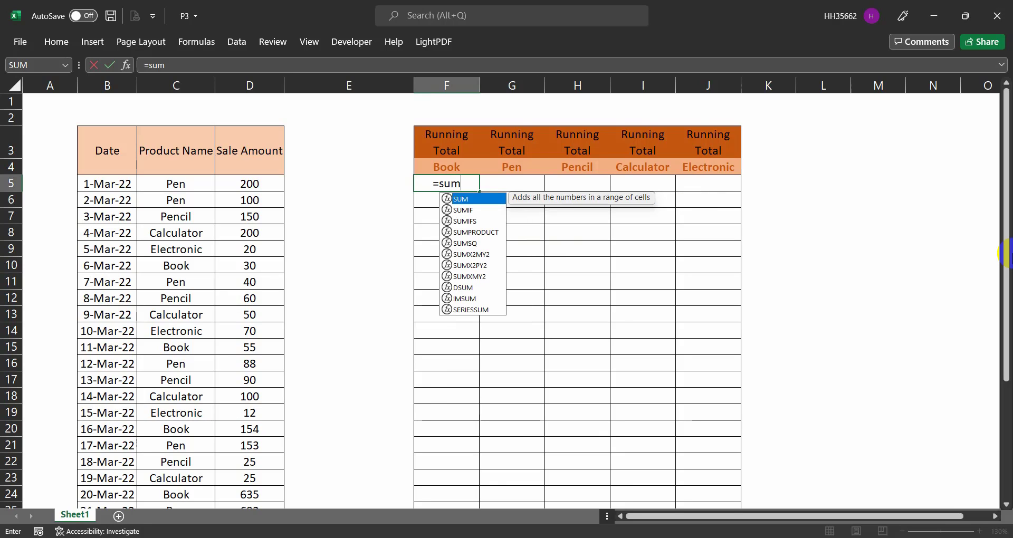
key(Down)
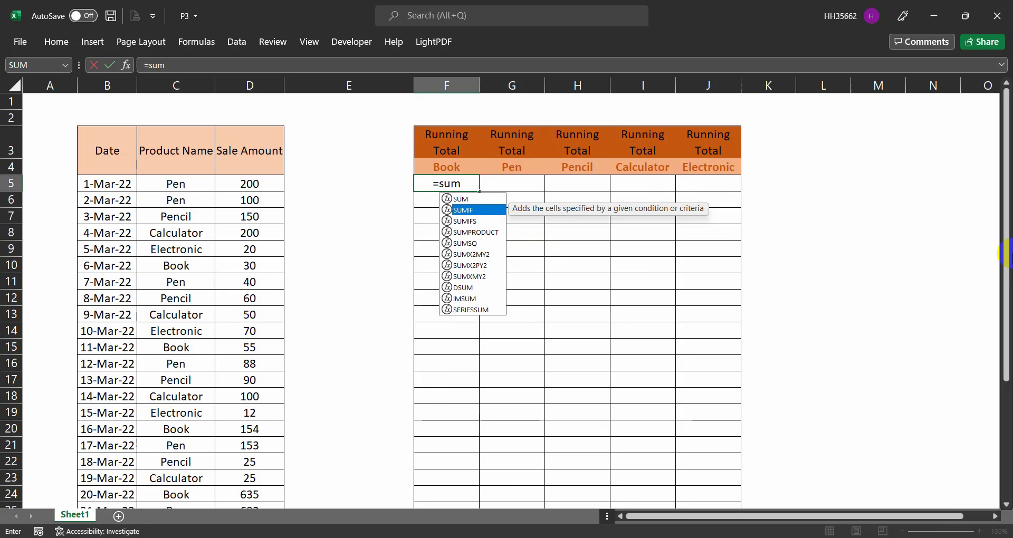
key(Tab)
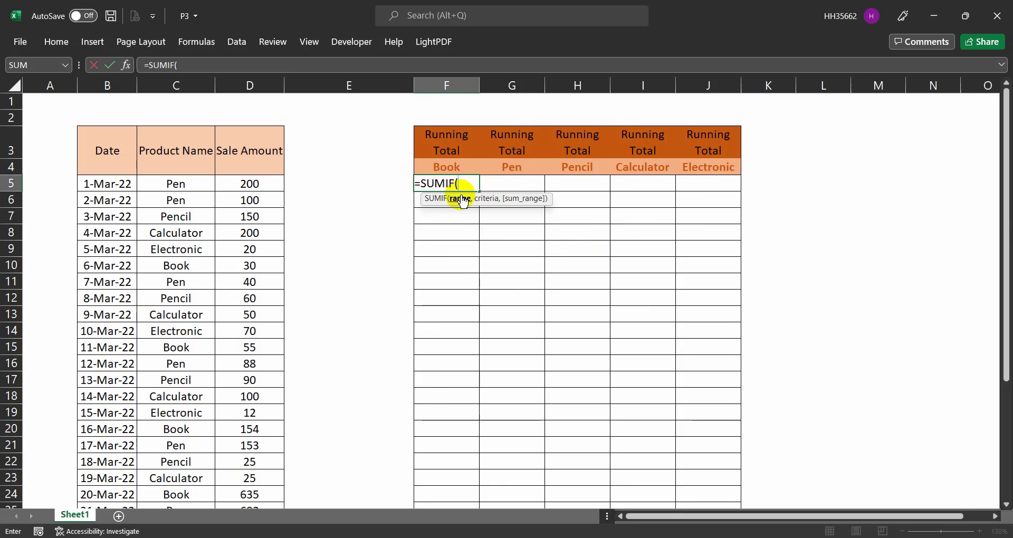
drag(446, 201, 532, 211)
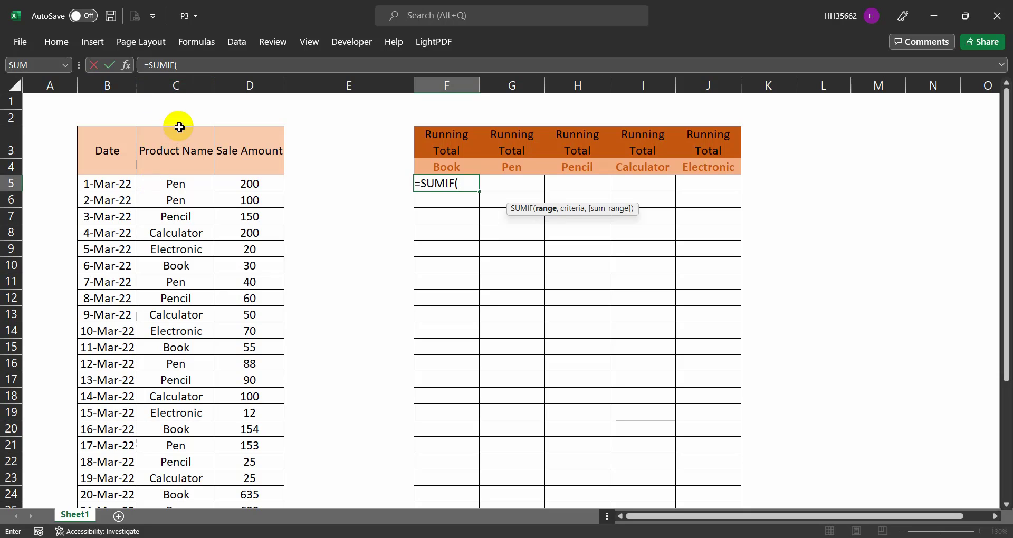
Enter the expanding range $C$5:C5 as the SUMIF range argument, followed by a comma.
click(177, 186)
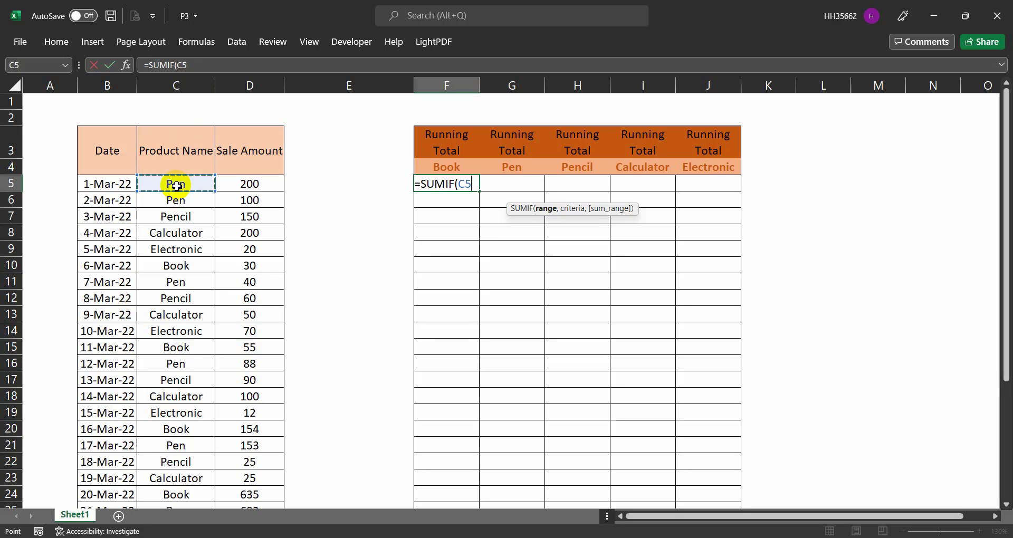
key(F8)
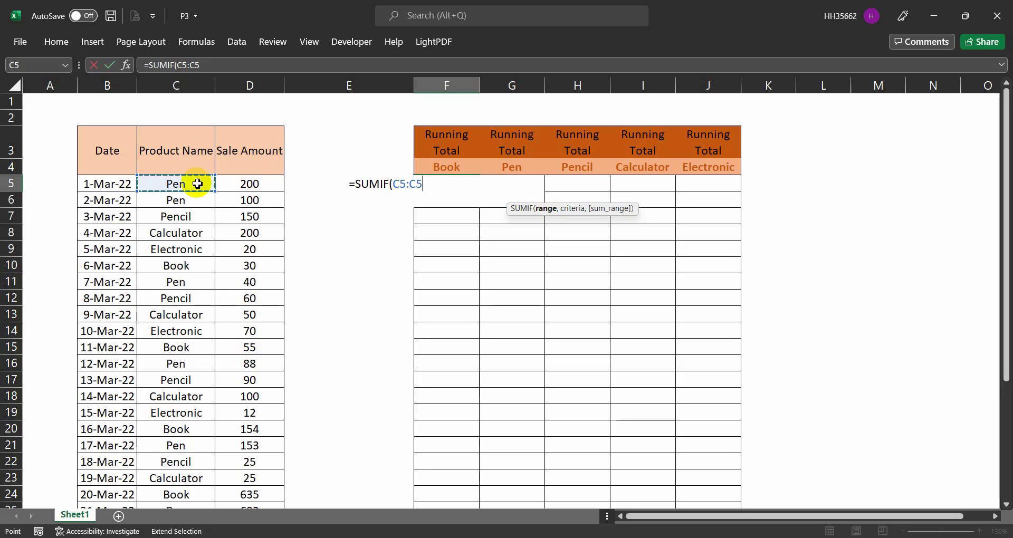
click(401, 185)
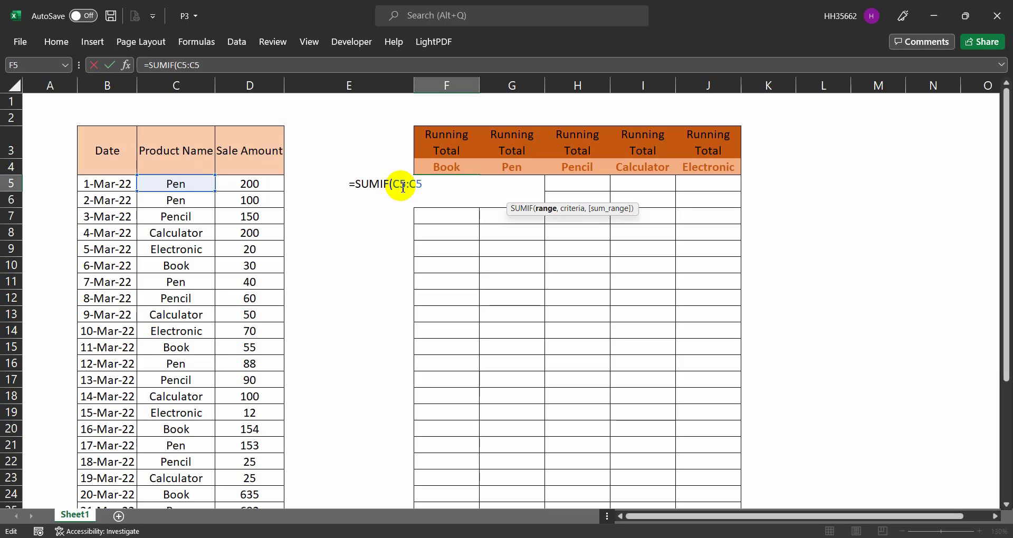
double_click(402, 183)
key(F4)
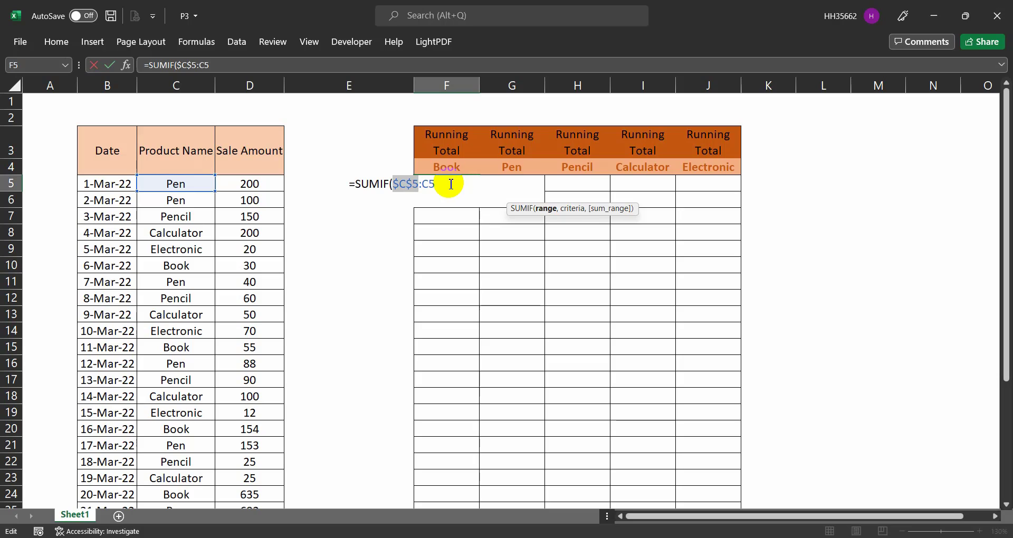
click(451, 184)
text(,)
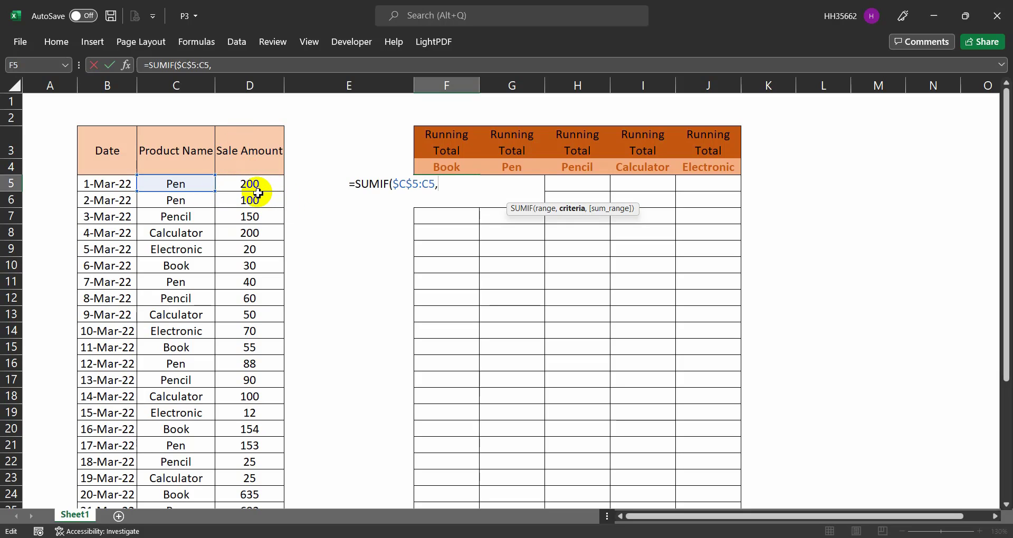
text(")
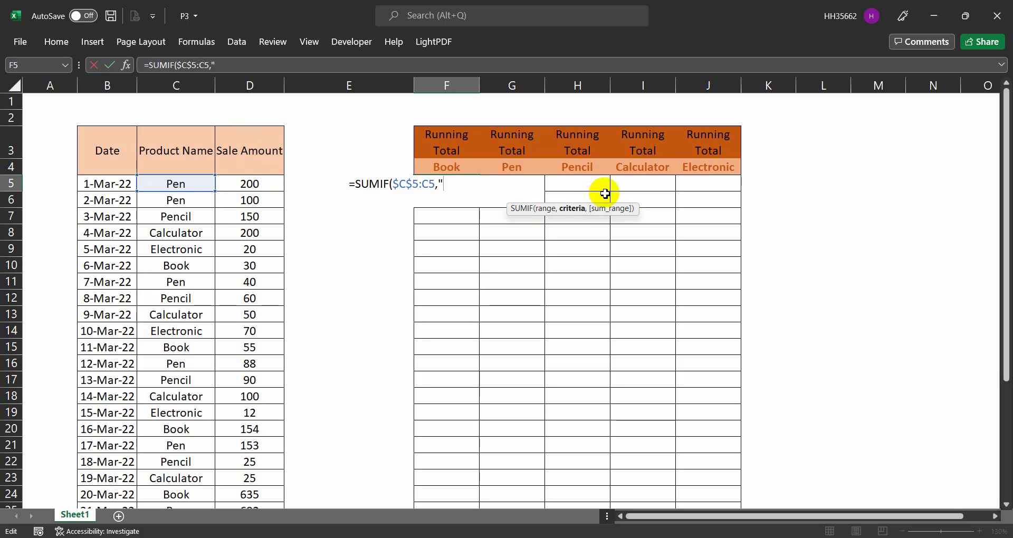
text(Pen")
key(BackSpace)
key(BackSpace)
key(BackSpace)
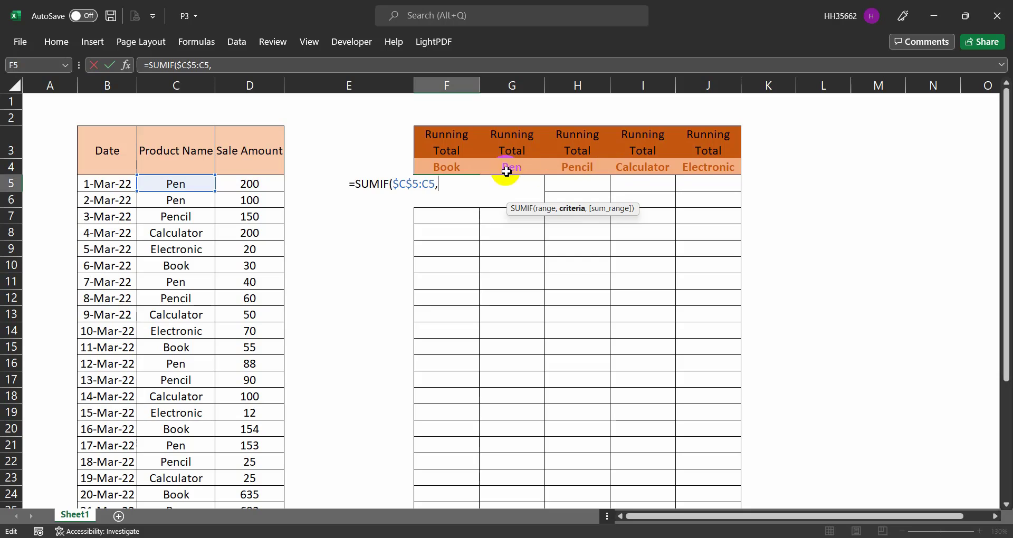
Reference the Book header as the SUMIF criteria with its row locked, F$4, followed by a comma.
click(442, 170)
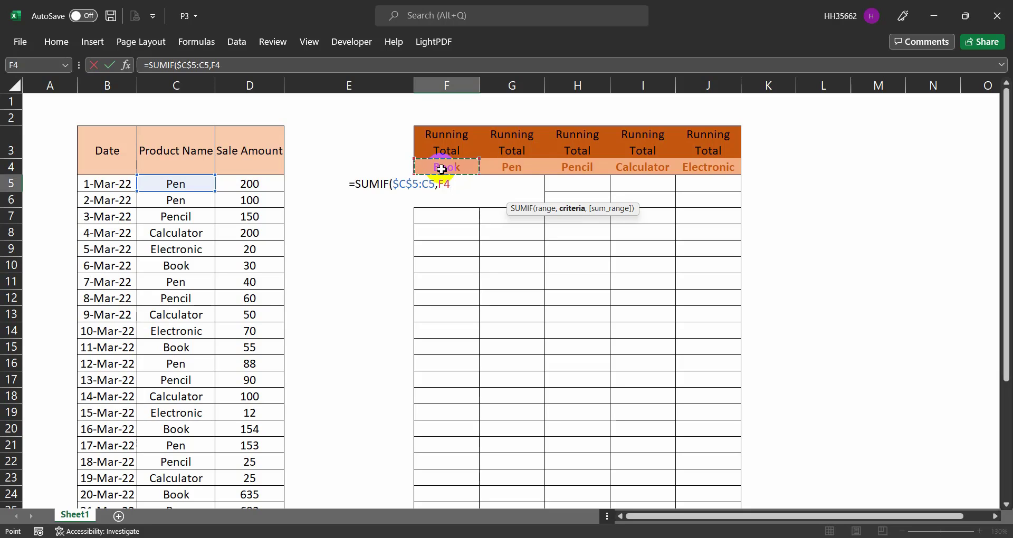
key(F4)
key(F4)
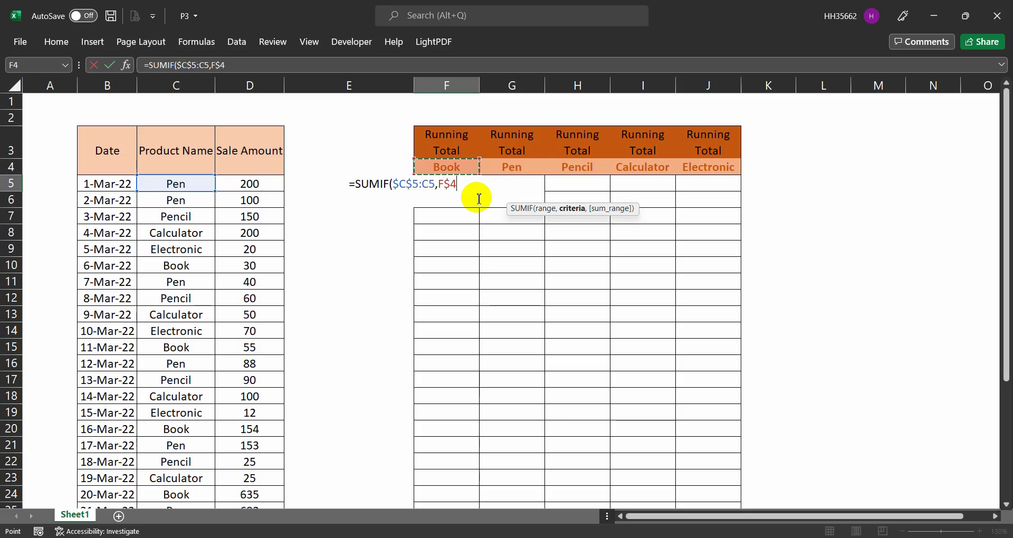
text(,)
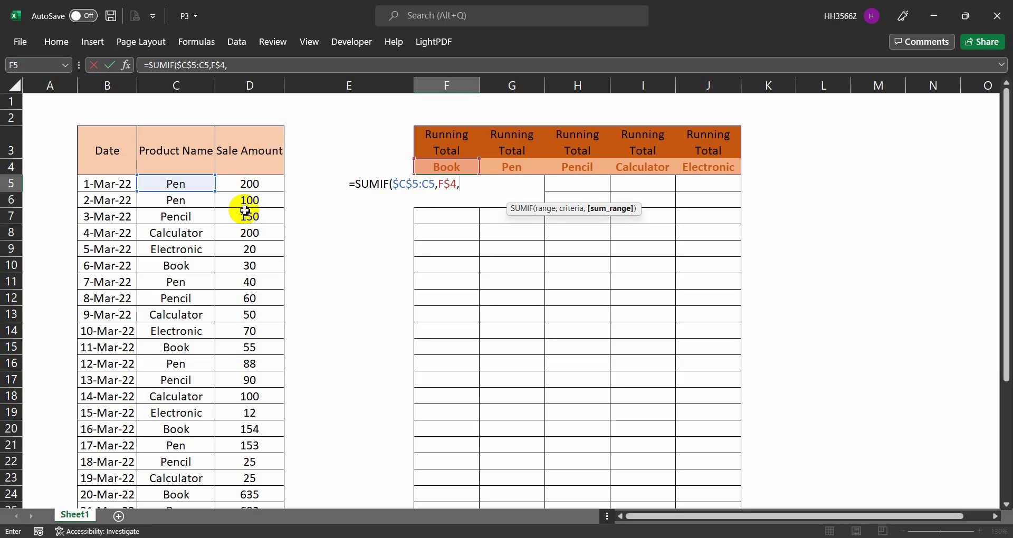
Set the sum range to $D$5:D5 and commit the SUMIF formula in F5.
click(256, 186)
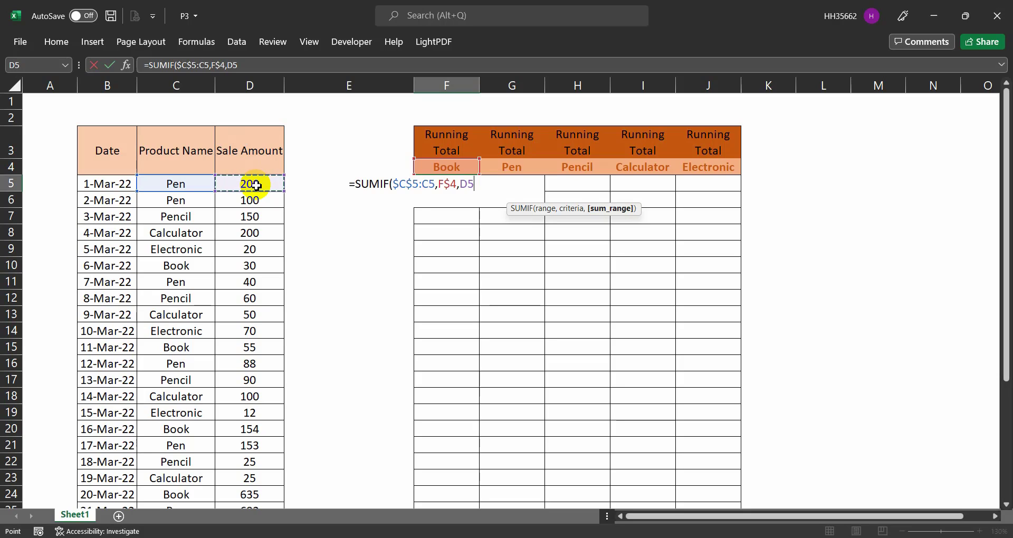
key(F8)
click(467, 187)
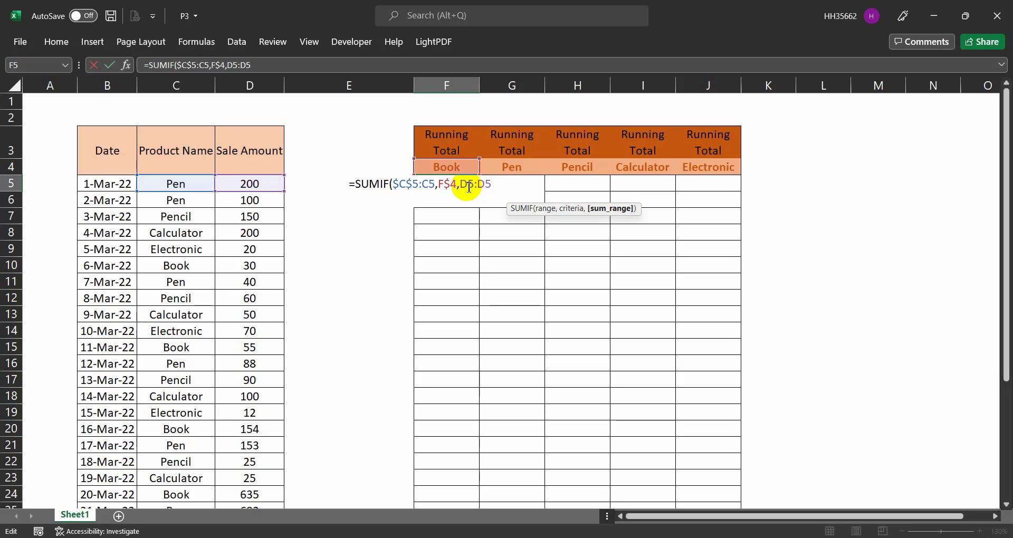
key(F4)
click(517, 187)
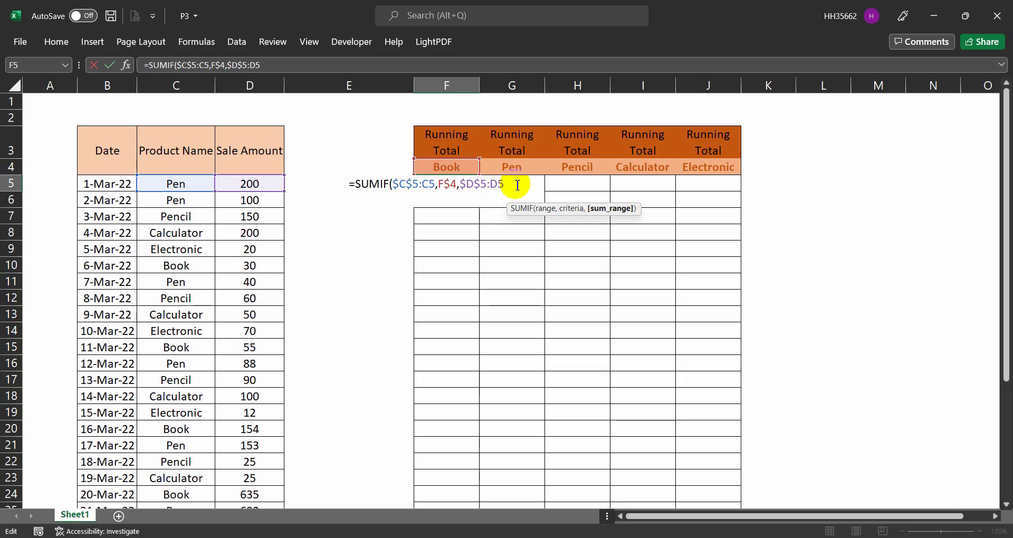
key(ctrl+Return)
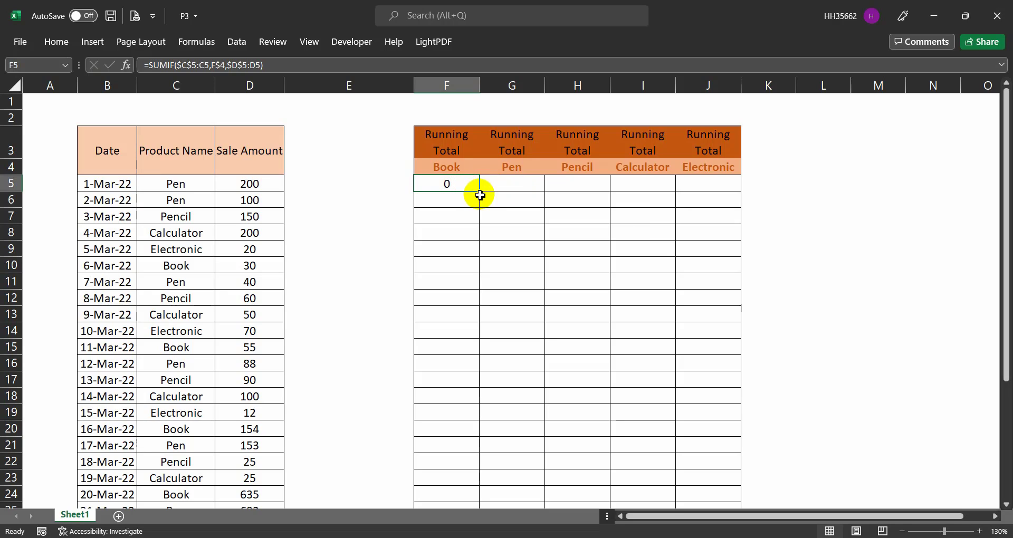
Copy the F5 formula across to J5 and check the Book and Pen cells against the first sale.
drag(481, 193, 719, 192)
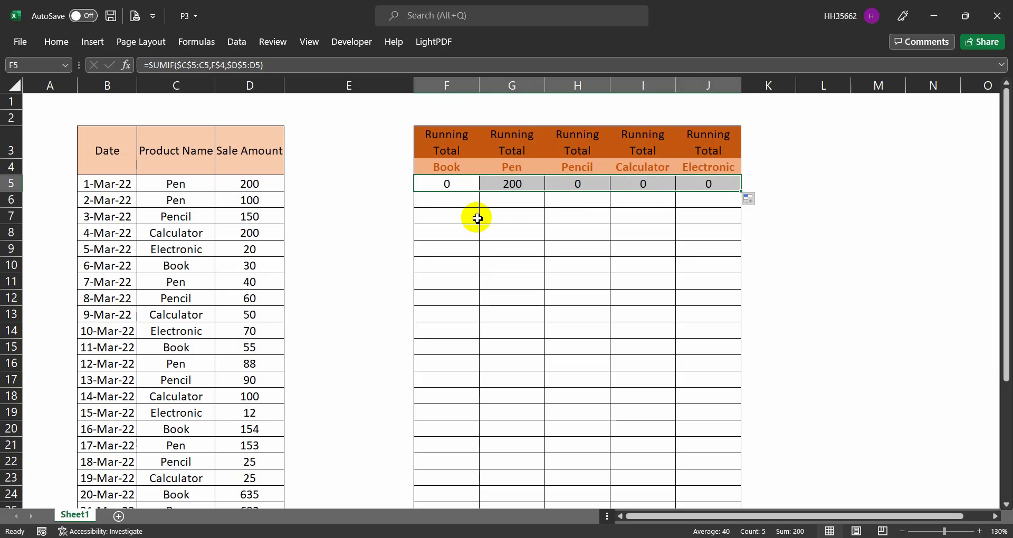
click(455, 189)
click(186, 185)
click(428, 189)
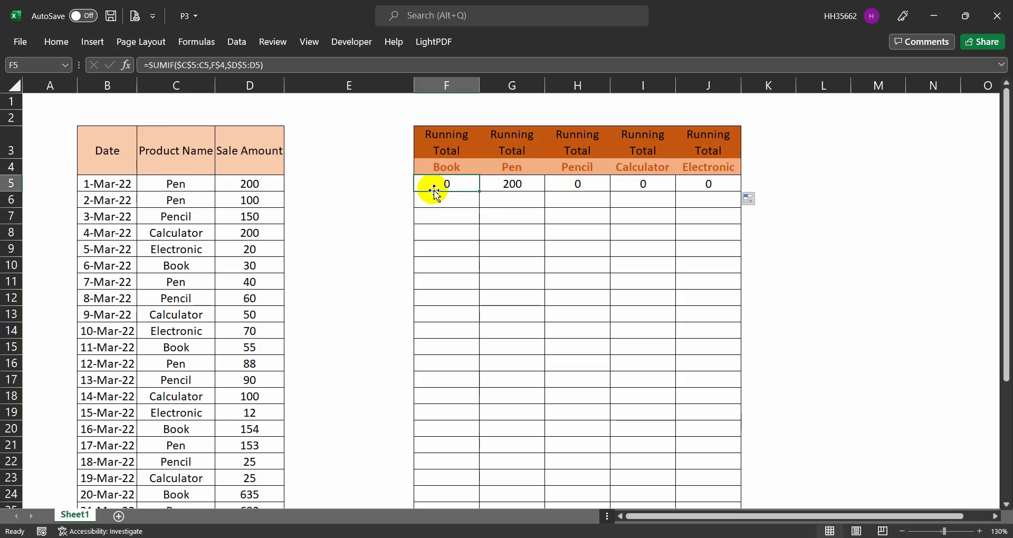
click(520, 188)
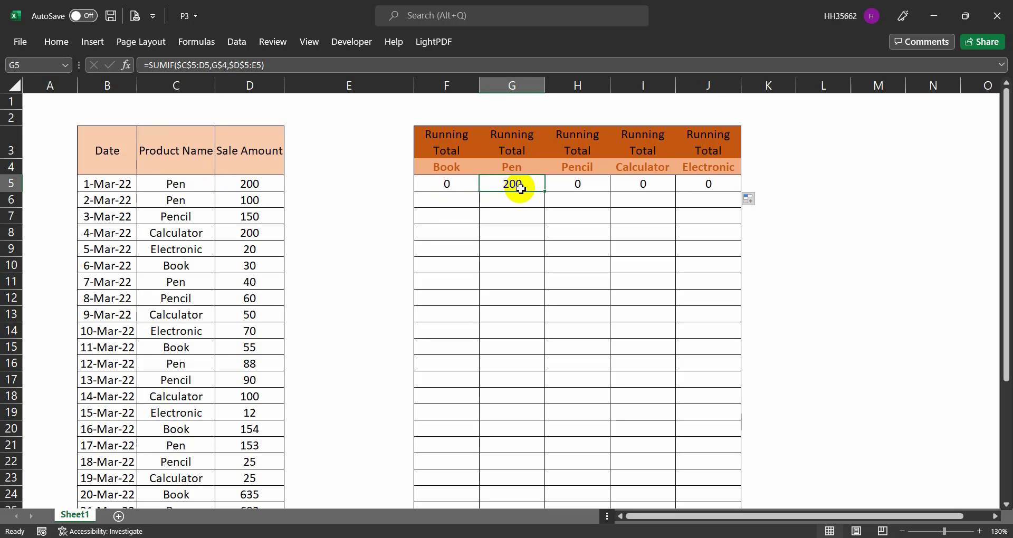
Fill the row 5 formulas down through row 35 for all five products and spot-check row 6.
drag(457, 186, 712, 516)
drag(713, 498, 713, 480)
scroll(486, 325, up, 4)
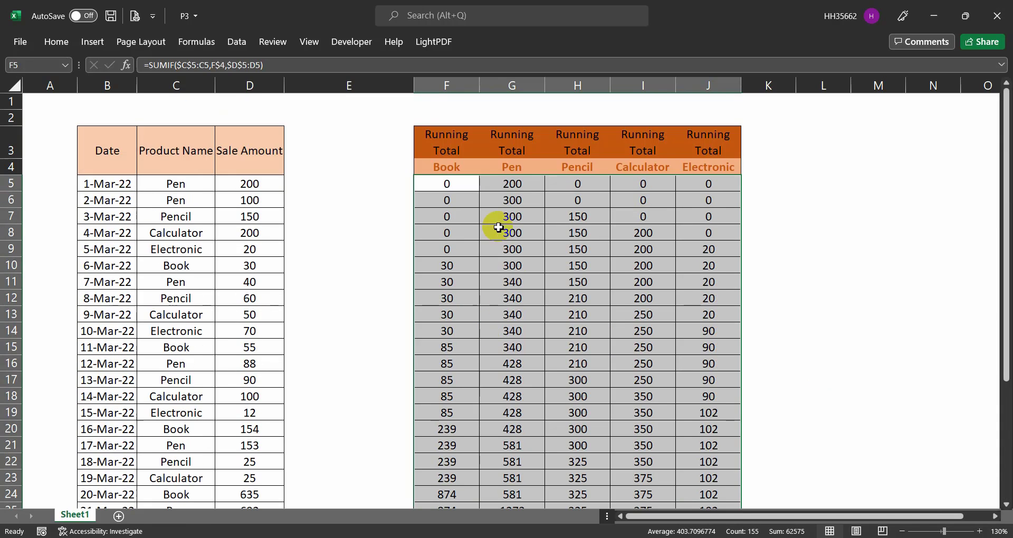
click(496, 196)
click(647, 200)
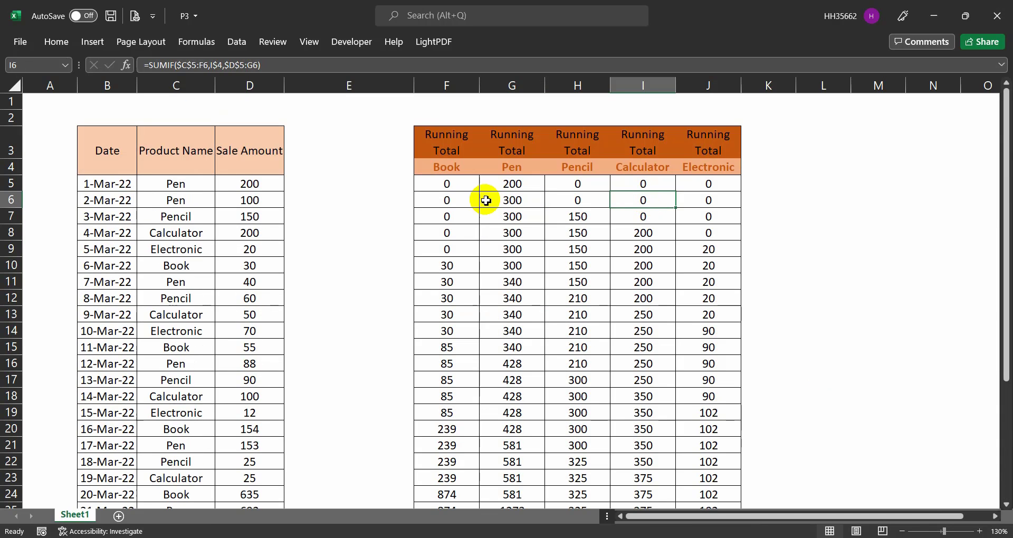
Narrow column E to bring the two tables closer, and compare the Pen totals in G5:G10 with the first two Pen sales.
drag(414, 85, 301, 86)
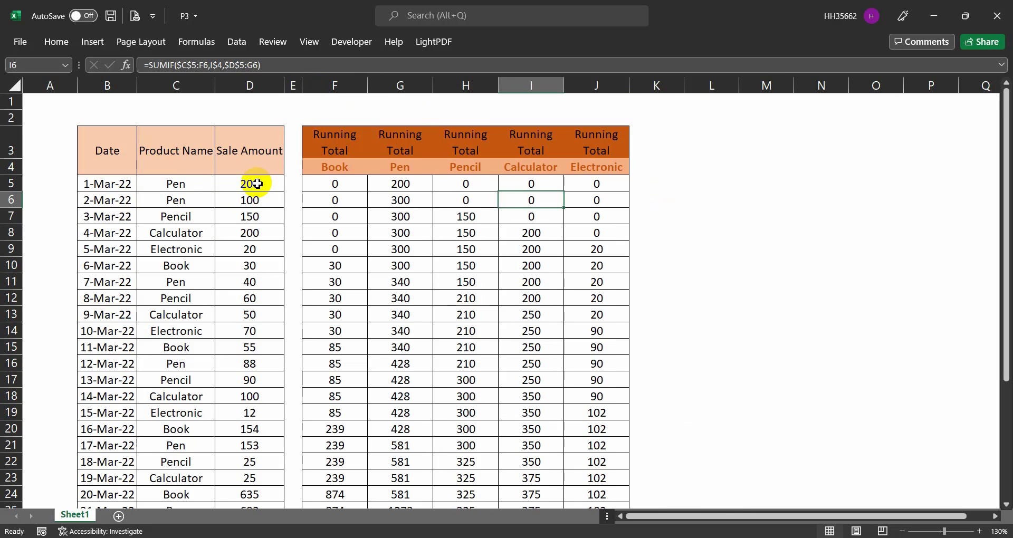
click(394, 186)
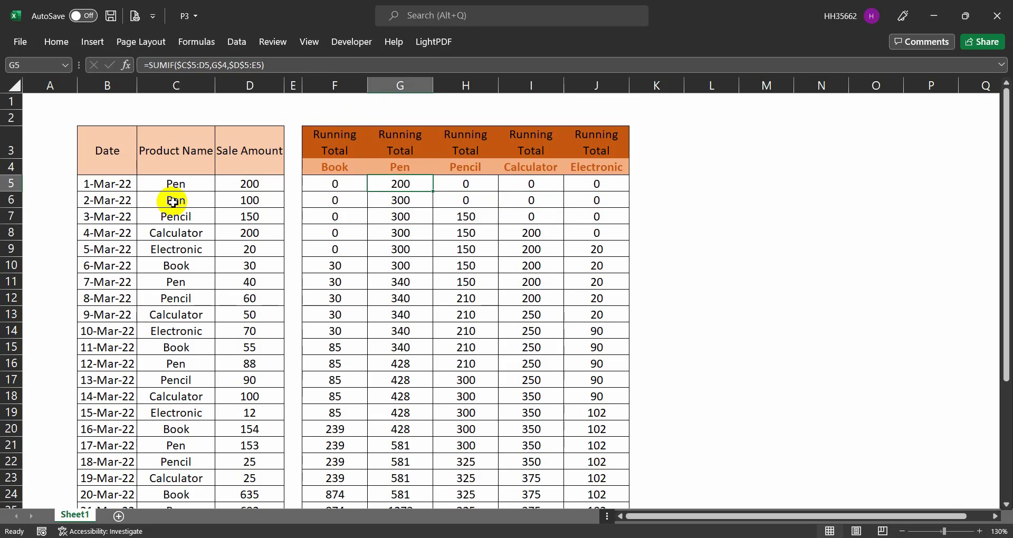
drag(240, 185, 244, 200)
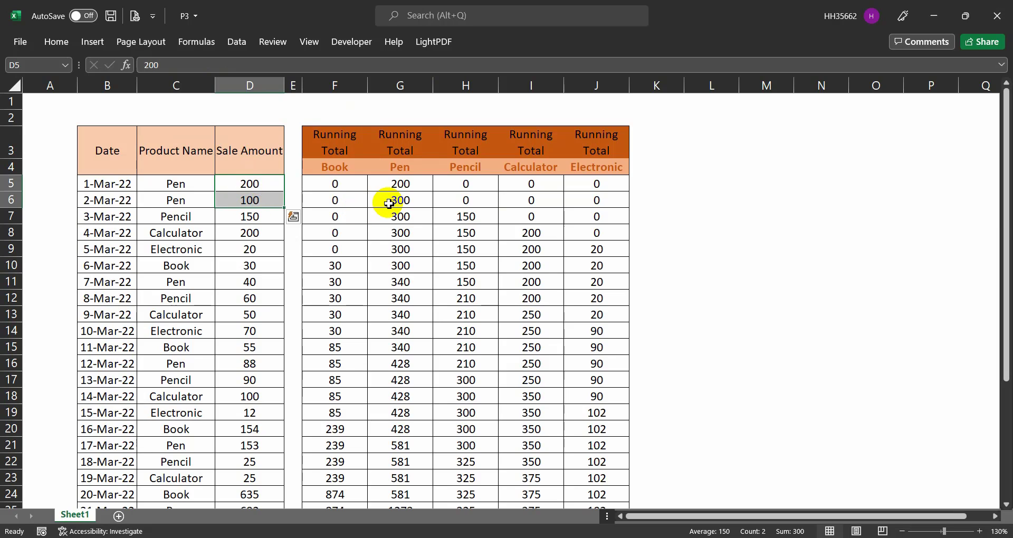
click(413, 199)
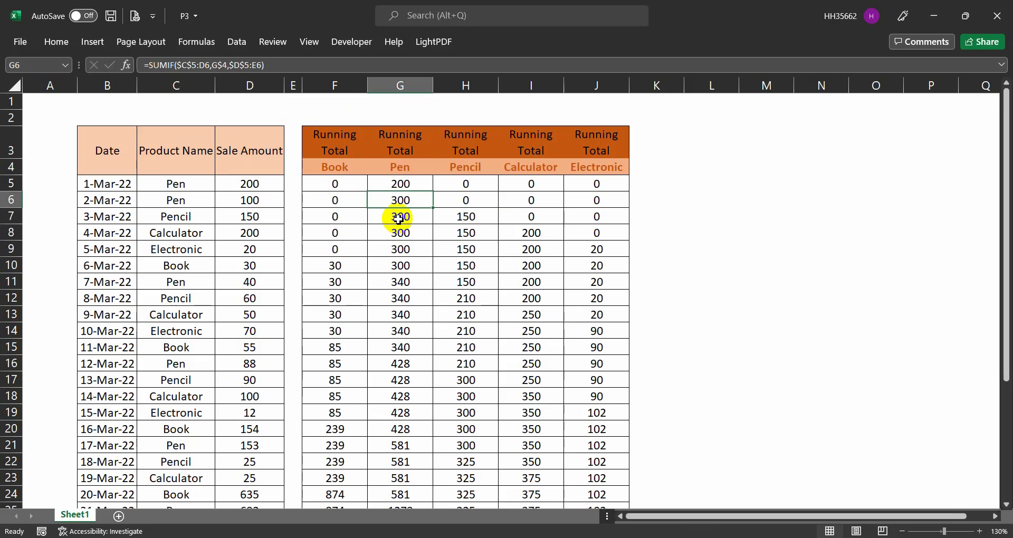
drag(400, 221, 401, 266)
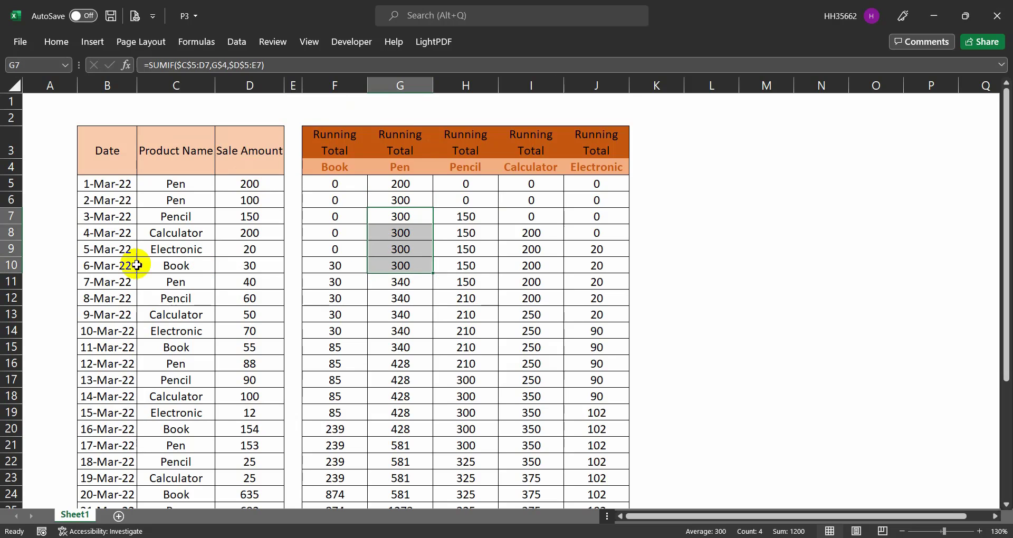
Check the Book running totals in rows 5 to 10 against the product names and the 6-Mar-22 Book sale.
click(10, 267)
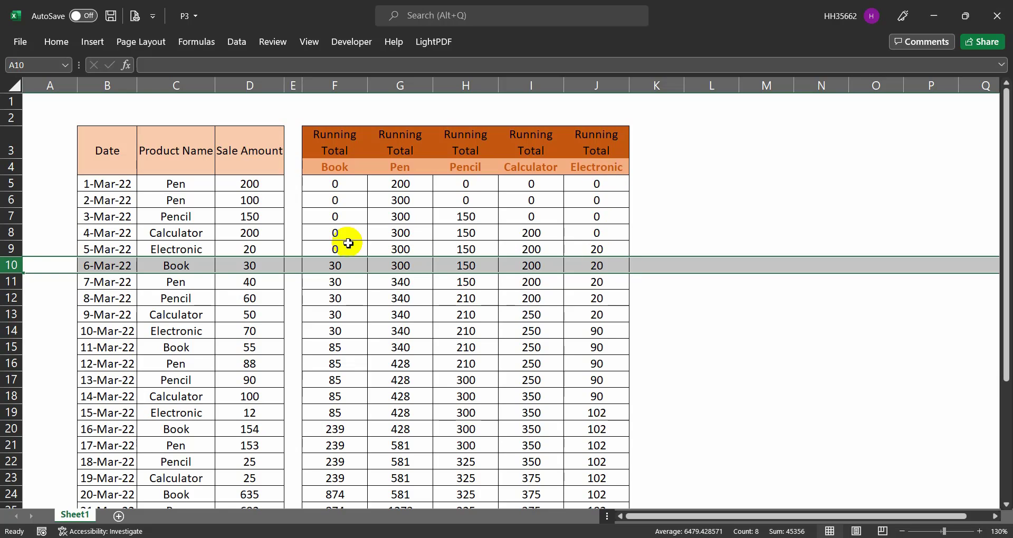
click(353, 270)
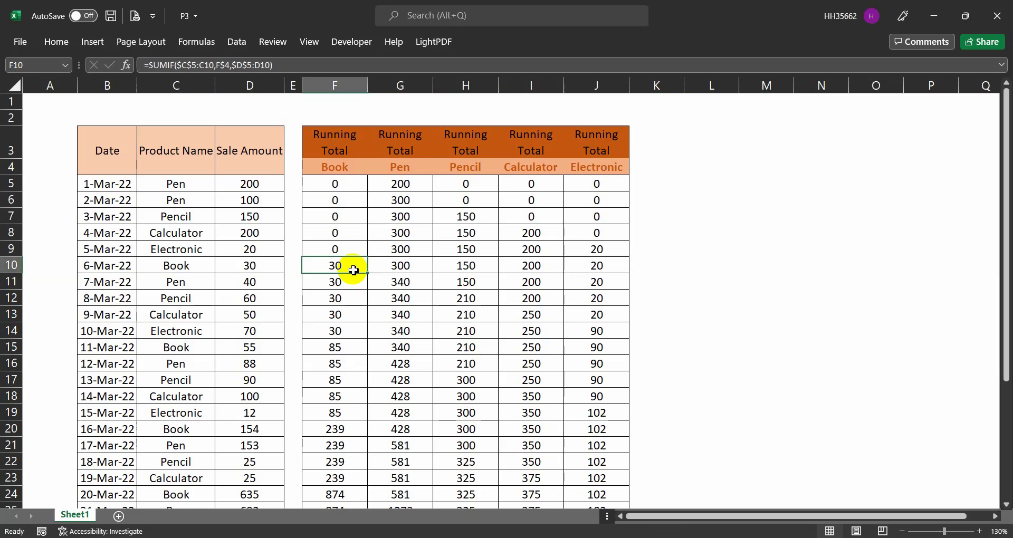
drag(318, 185, 340, 249)
drag(174, 186, 191, 247)
Compare the first Pencil and Pen running totals with the products sold on 1-Mar-22 and 2-Mar-22.
drag(464, 189, 477, 199)
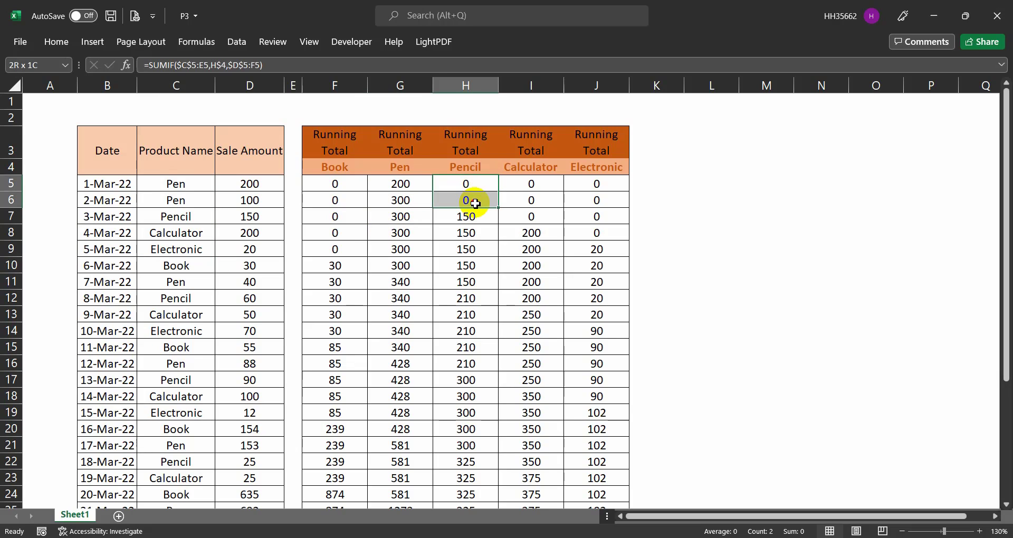
drag(179, 184, 185, 200)
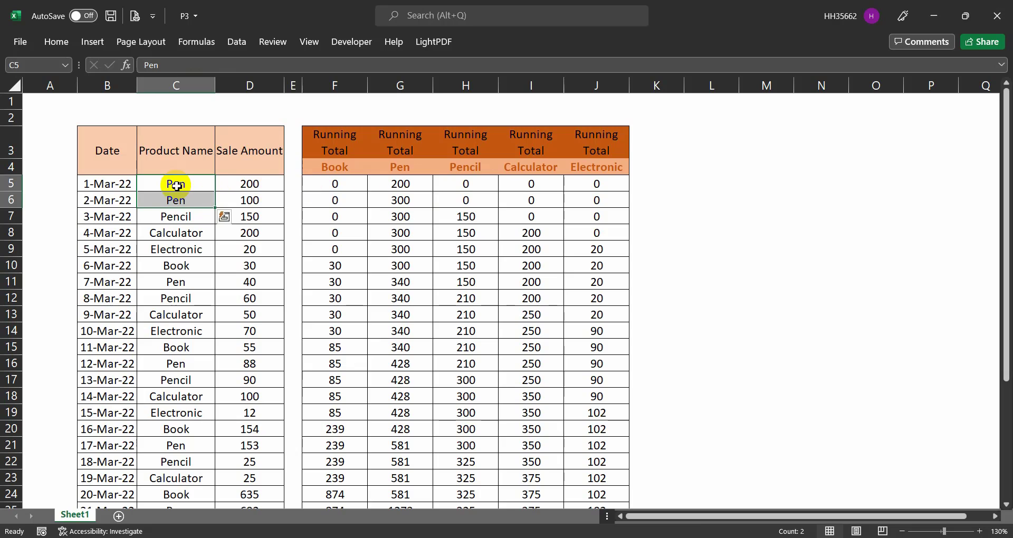
click(178, 185)
drag(393, 184, 405, 233)
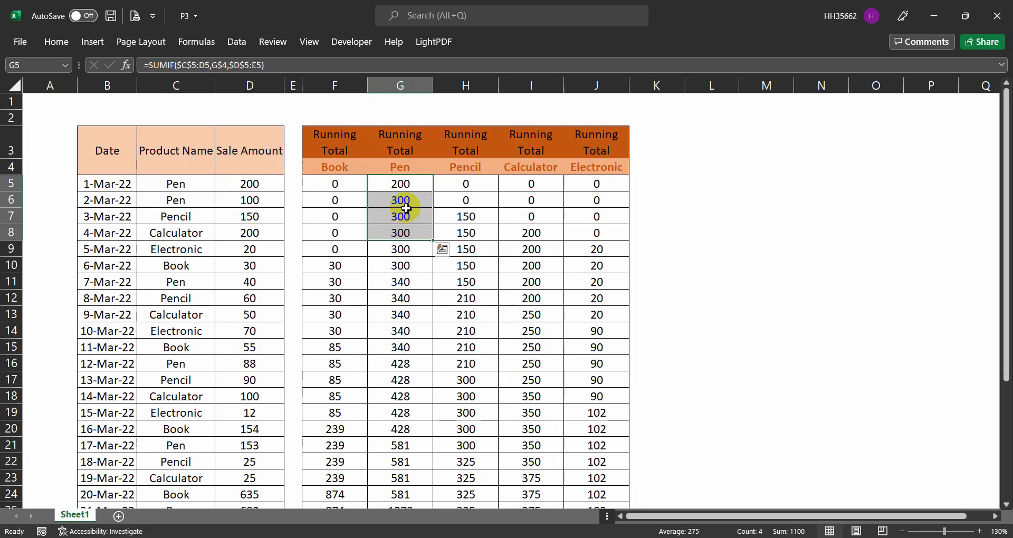
click(405, 203)
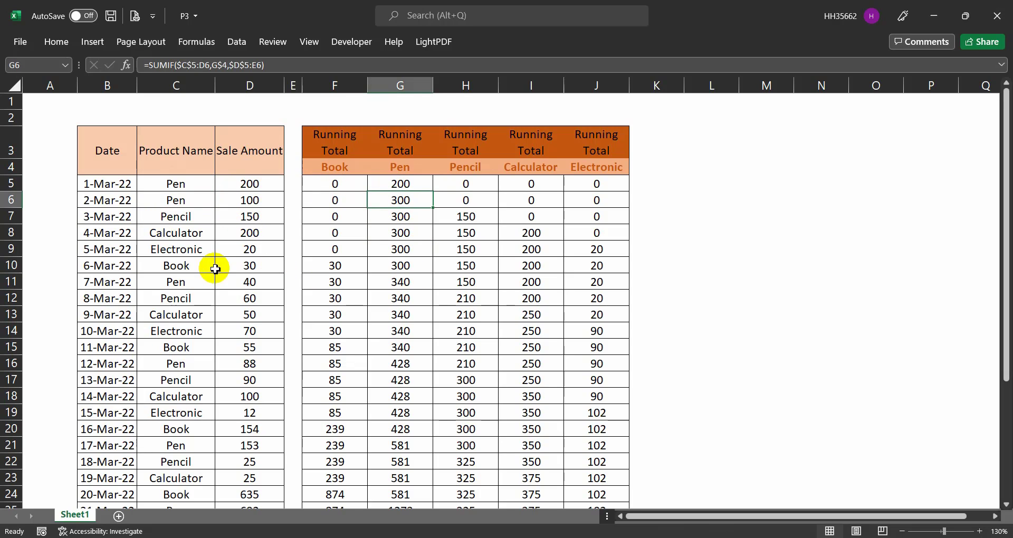
Check the 11-Mar-22 Book running total in F15 against the combined Book sale amounts in D10 and D15.
click(173, 268)
drag(103, 183, 252, 333)
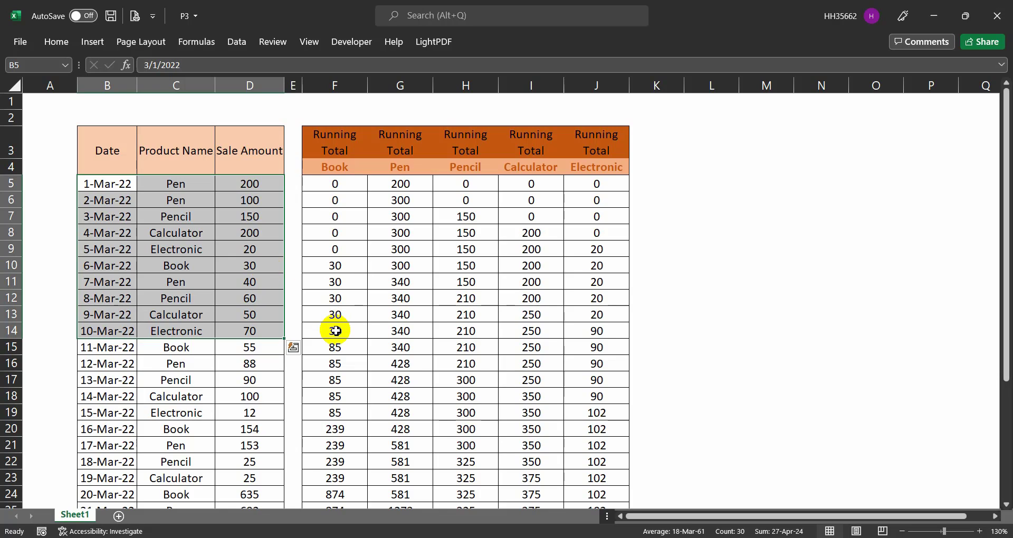
click(161, 348)
click(103, 351)
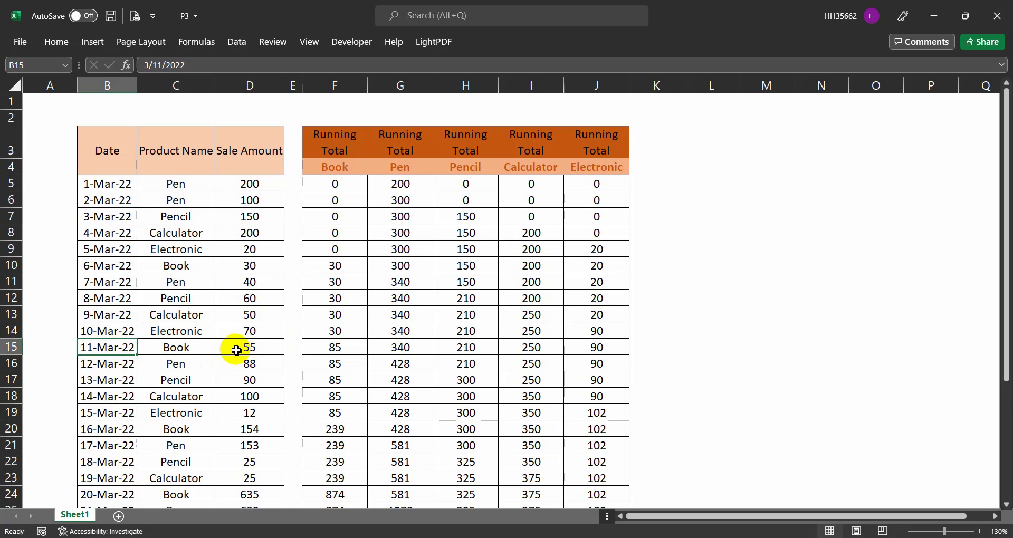
click(240, 348)
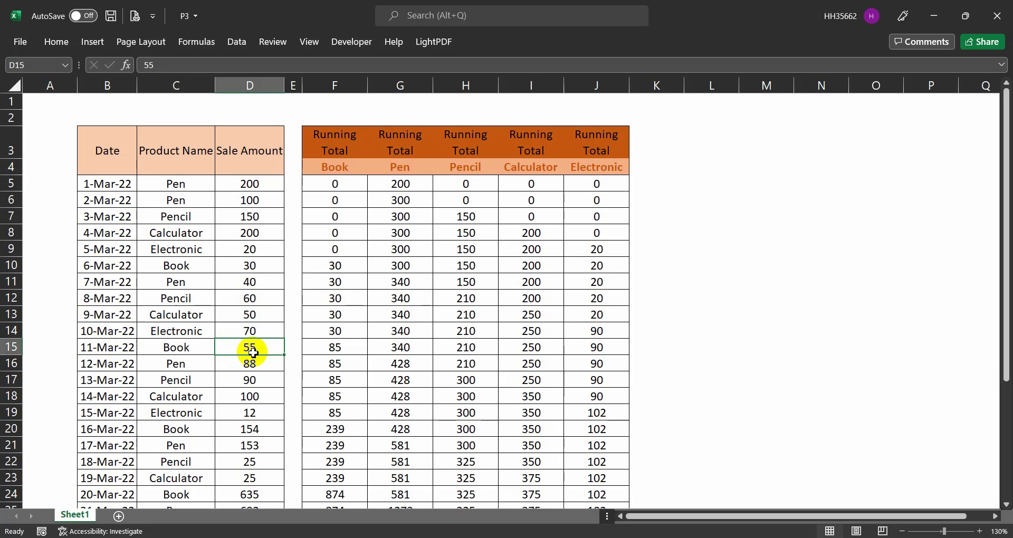
ctrl+click(237, 268)
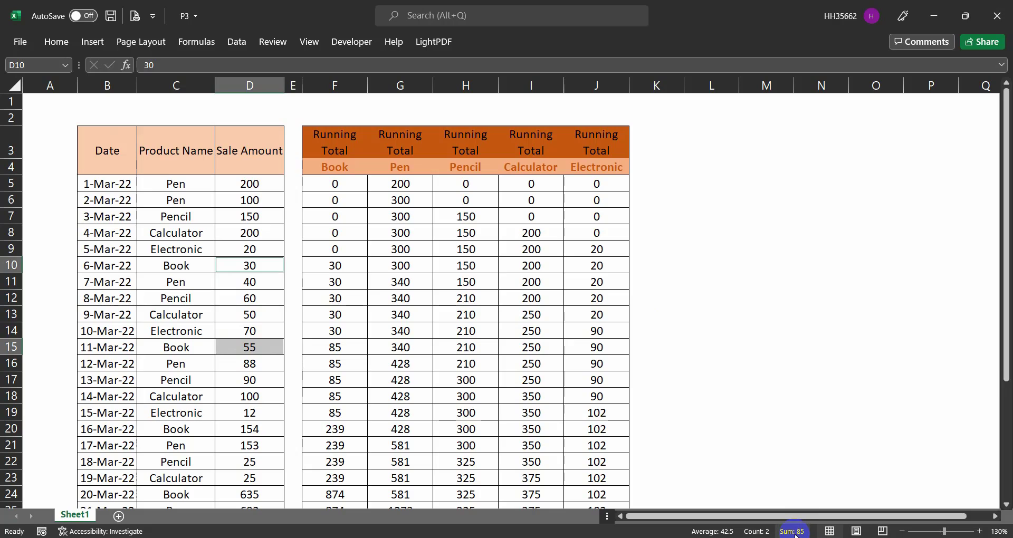
click(316, 349)
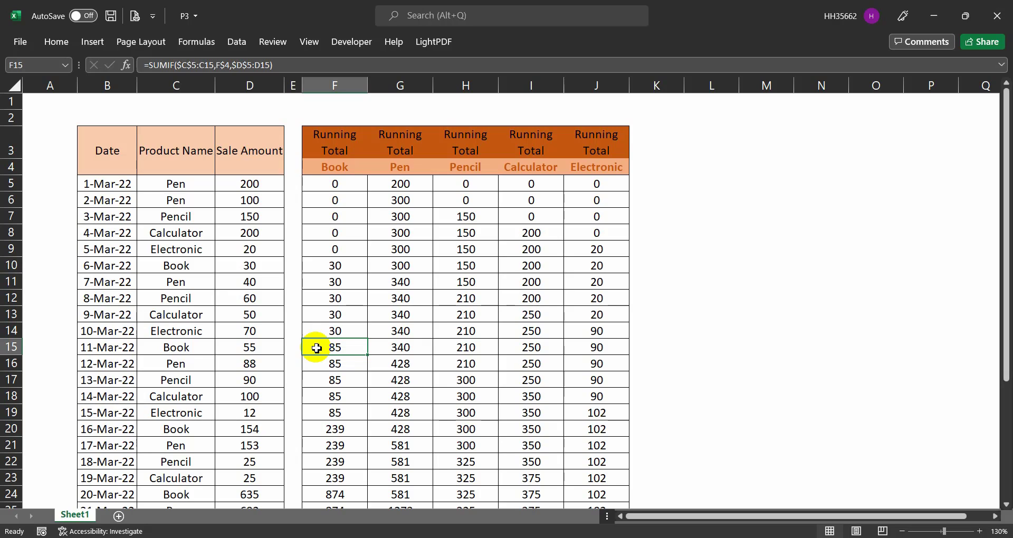
click(722, 333)
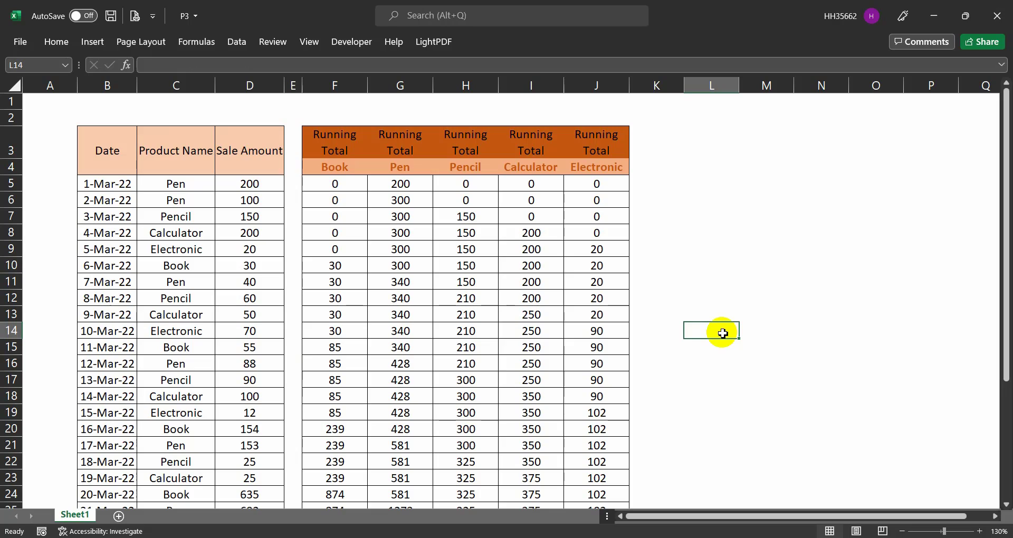